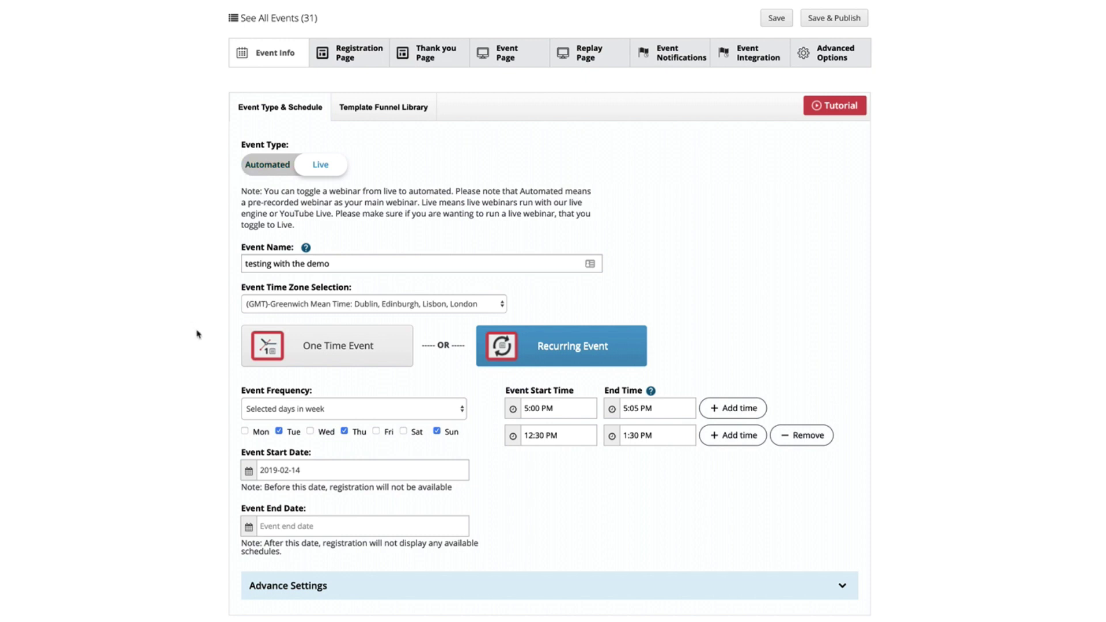
Toggle One Time and Recurring, try Specific Dates, then settle on Selected days in week
left_click(398, 361)
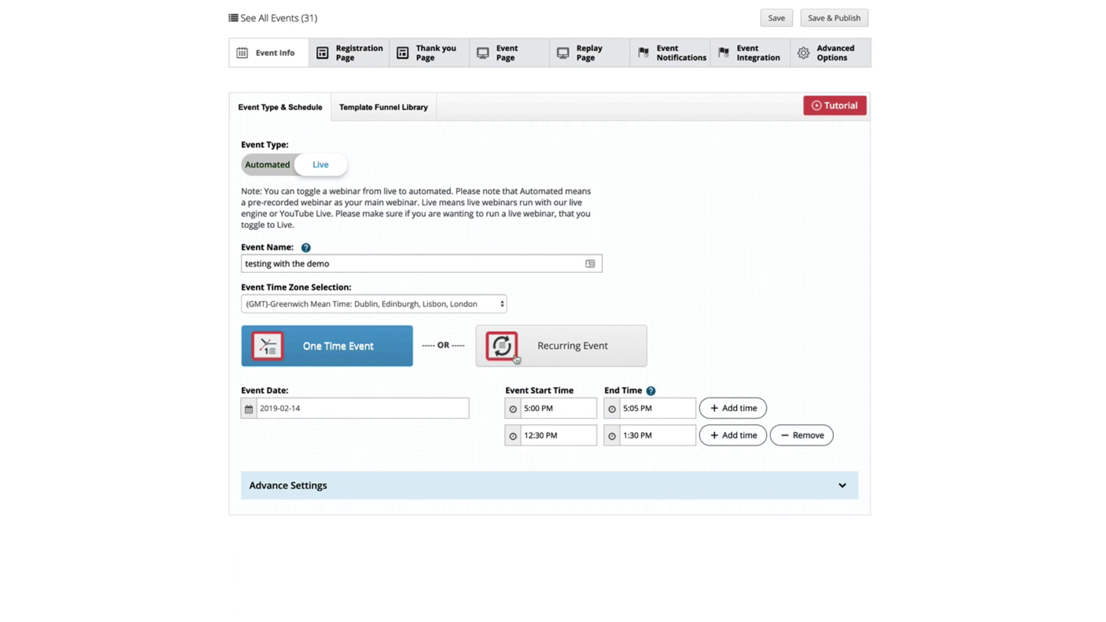
left_click(566, 357)
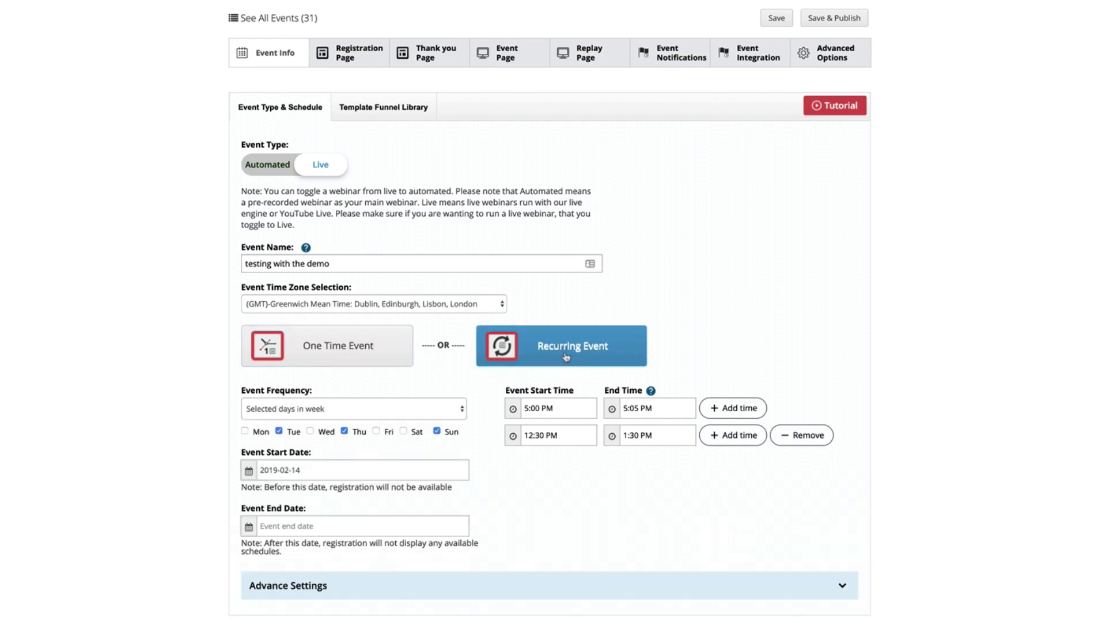
left_click(421, 411)
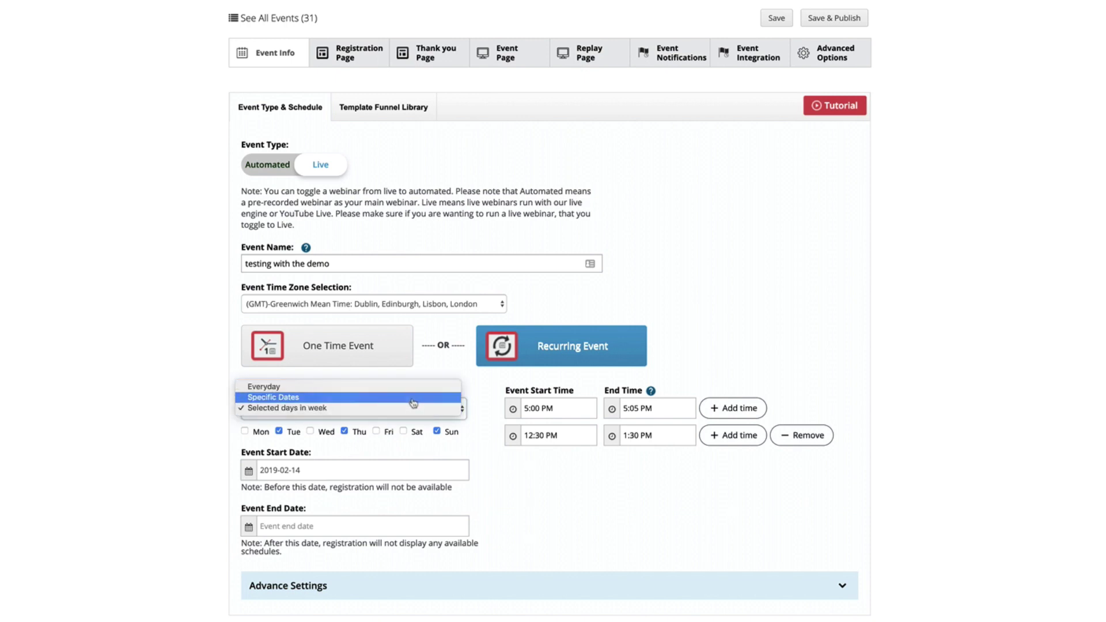
left_click(412, 397)
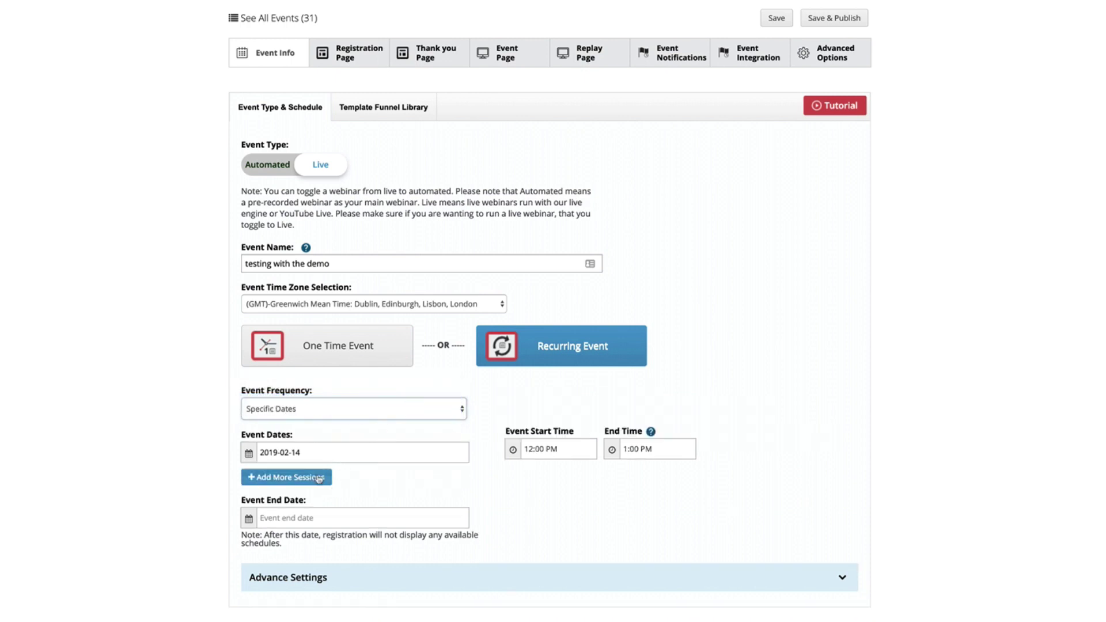
left_click(344, 413)
left_click(340, 418)
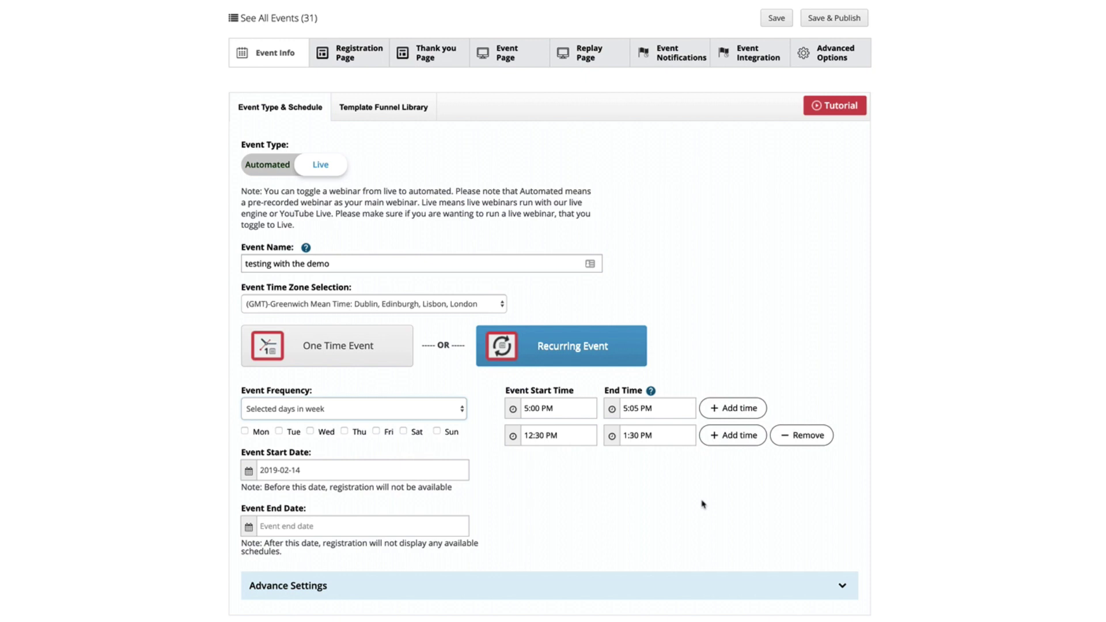
left_click(684, 587)
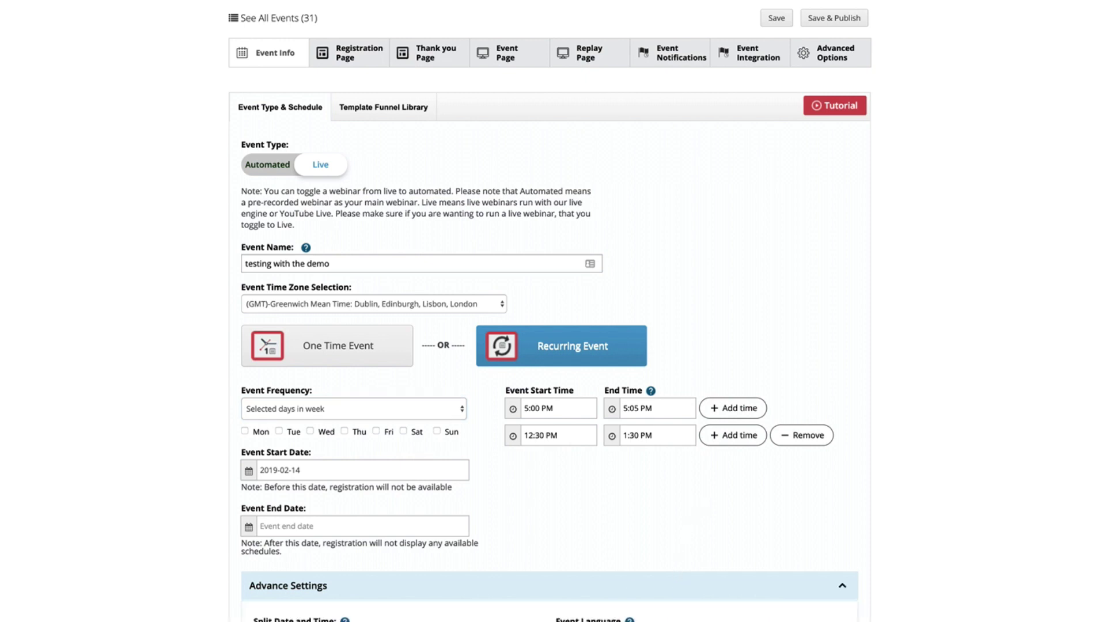
left_click(459, 589)
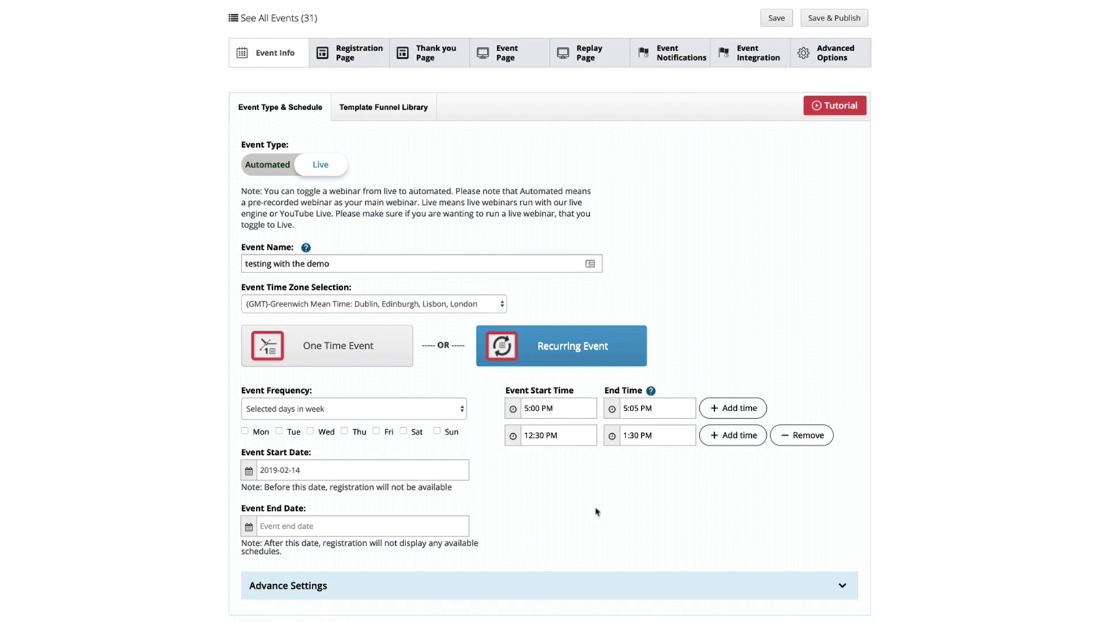
On the Registration Page tab, check headline fields, keep Video display, and visit URL and description
left_click(363, 62)
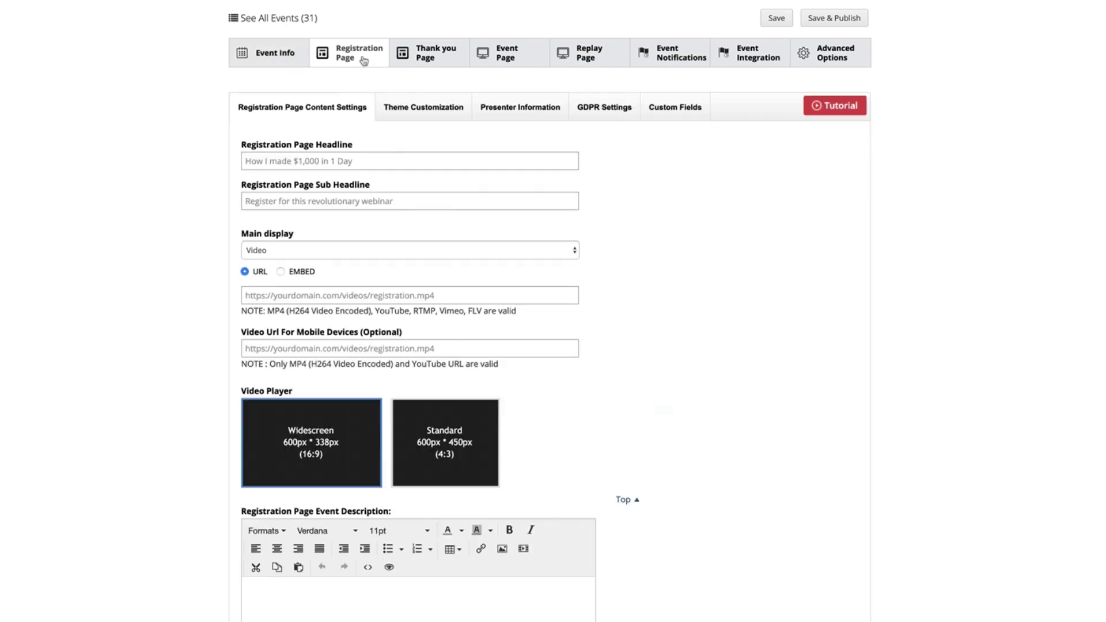
left_click(359, 163)
left_click(309, 197)
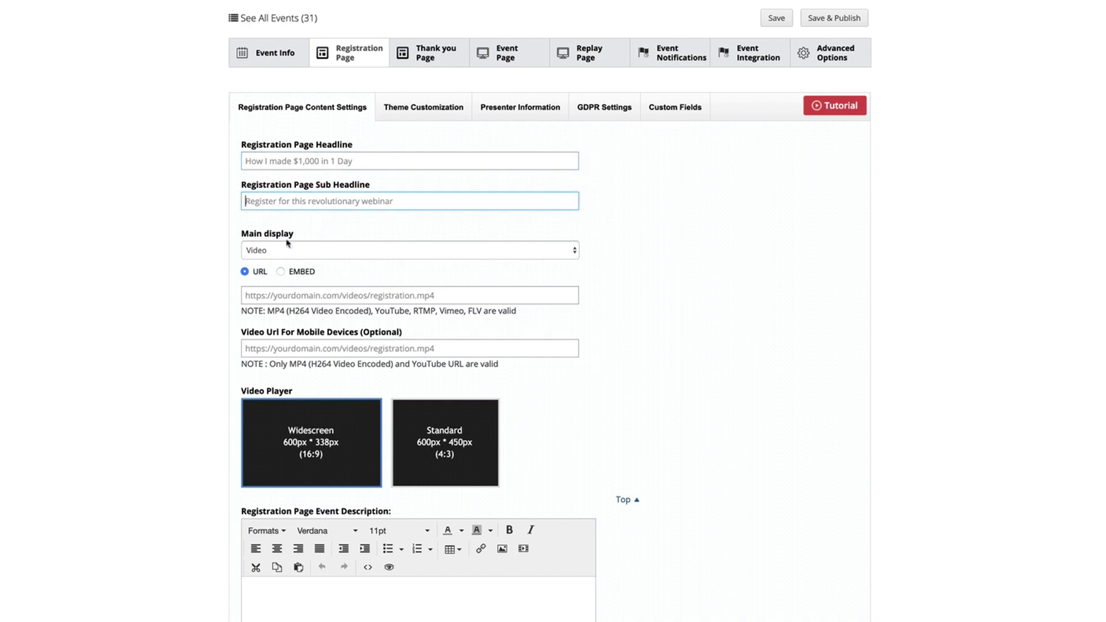
left_click(291, 251)
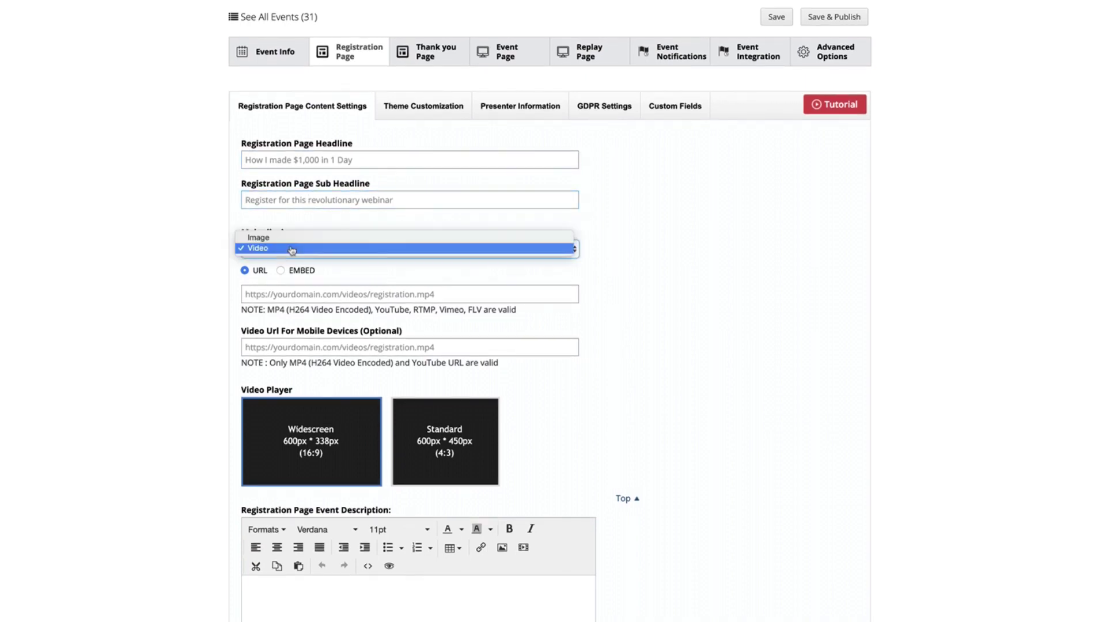
left_click(216, 270)
left_click(310, 294)
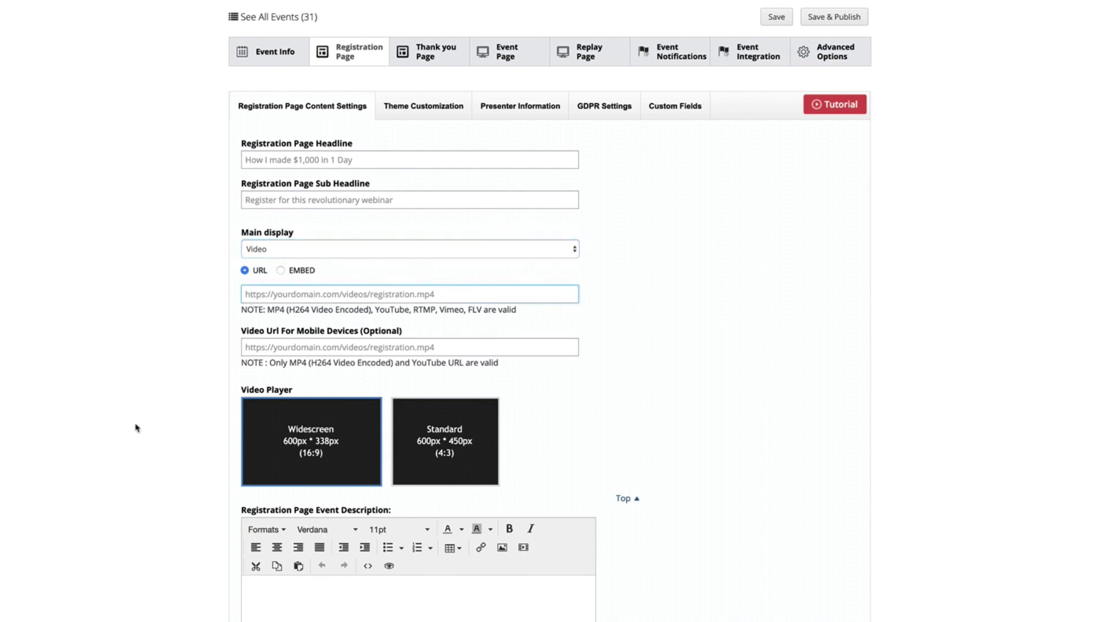
left_click(450, 618)
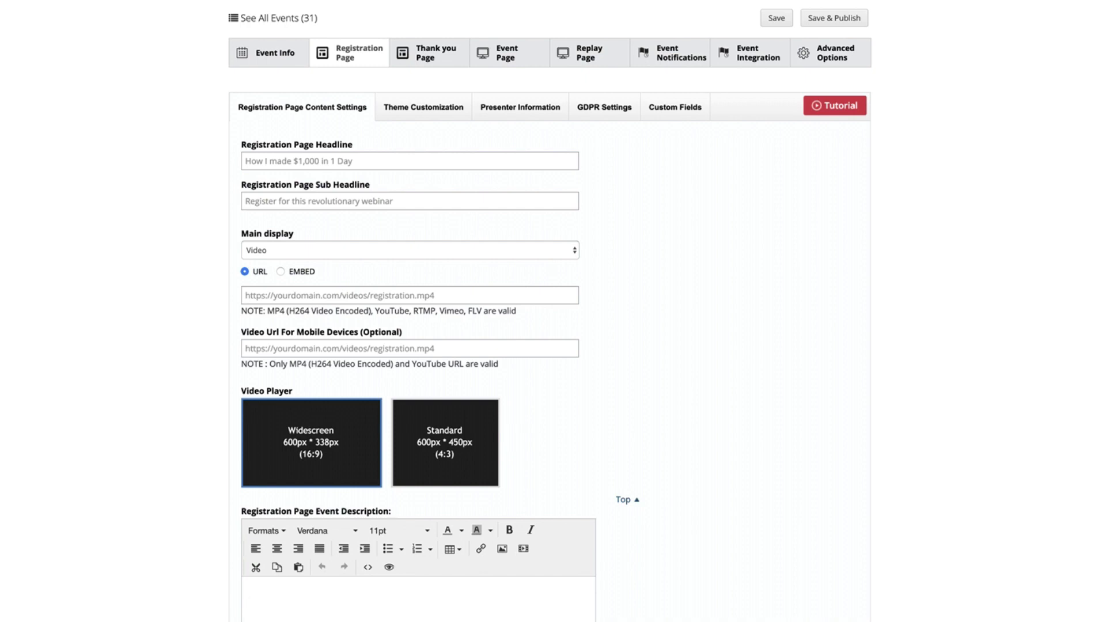
Review the registration page's Theme Customization and Presenter Information sub-tabs
left_click(423, 107)
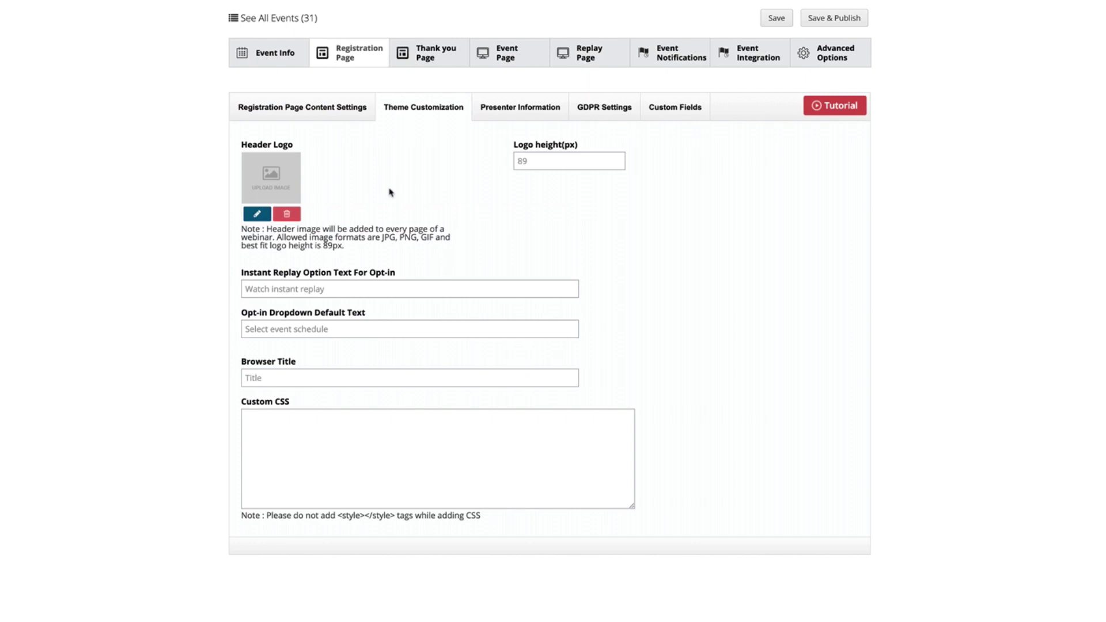
left_click(380, 482)
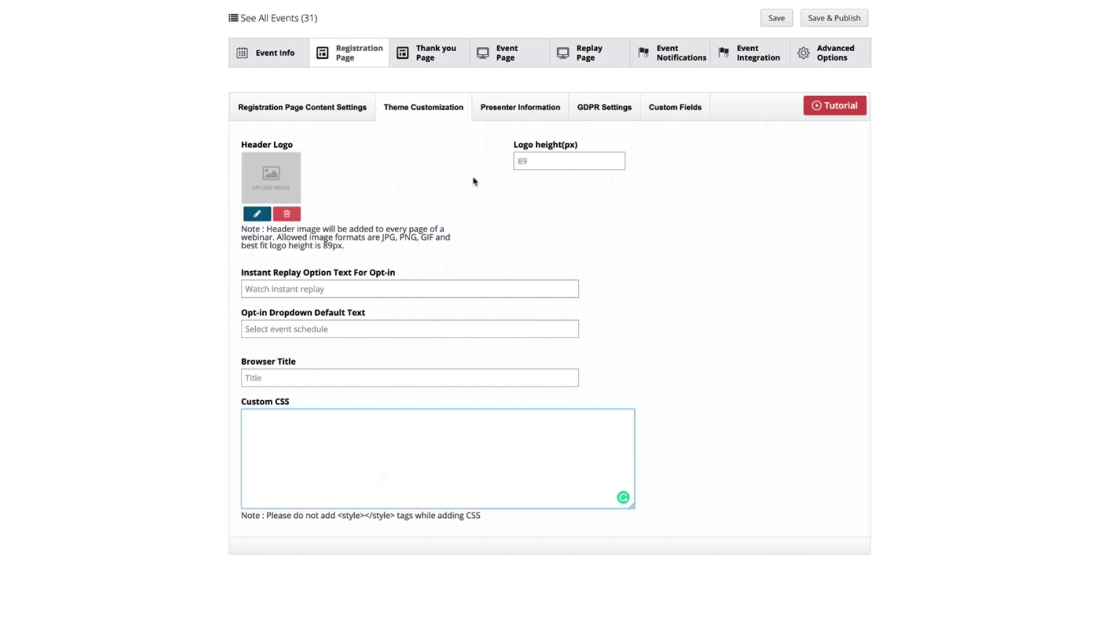
left_click(529, 114)
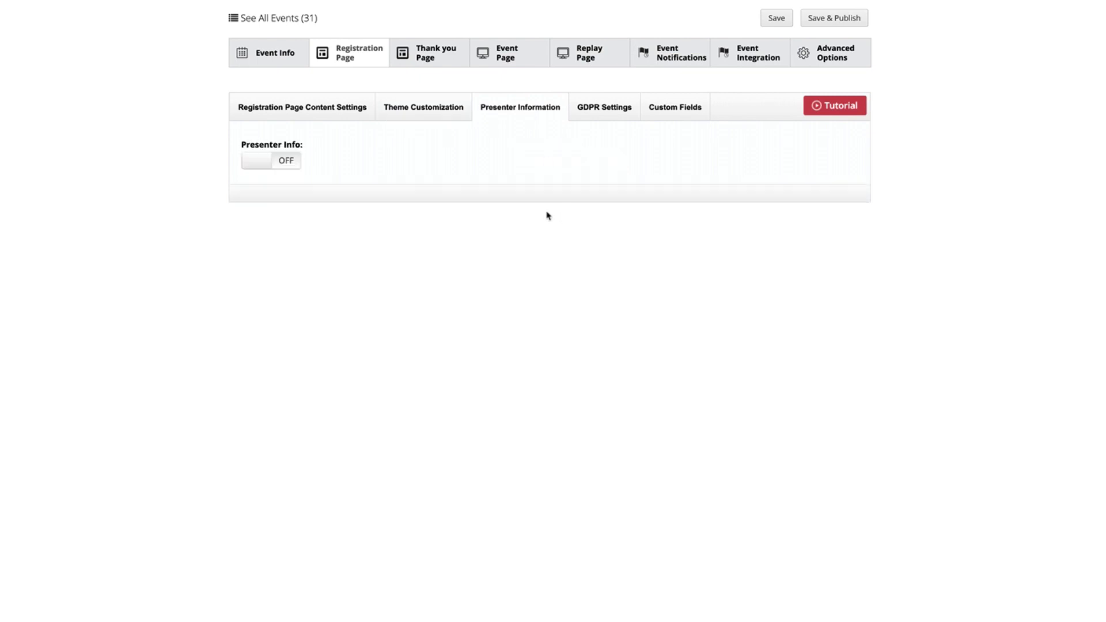
left_click(268, 167)
Check GDPR Settings and Custom Fields, then switch to the Thank you Page tab
left_click(605, 114)
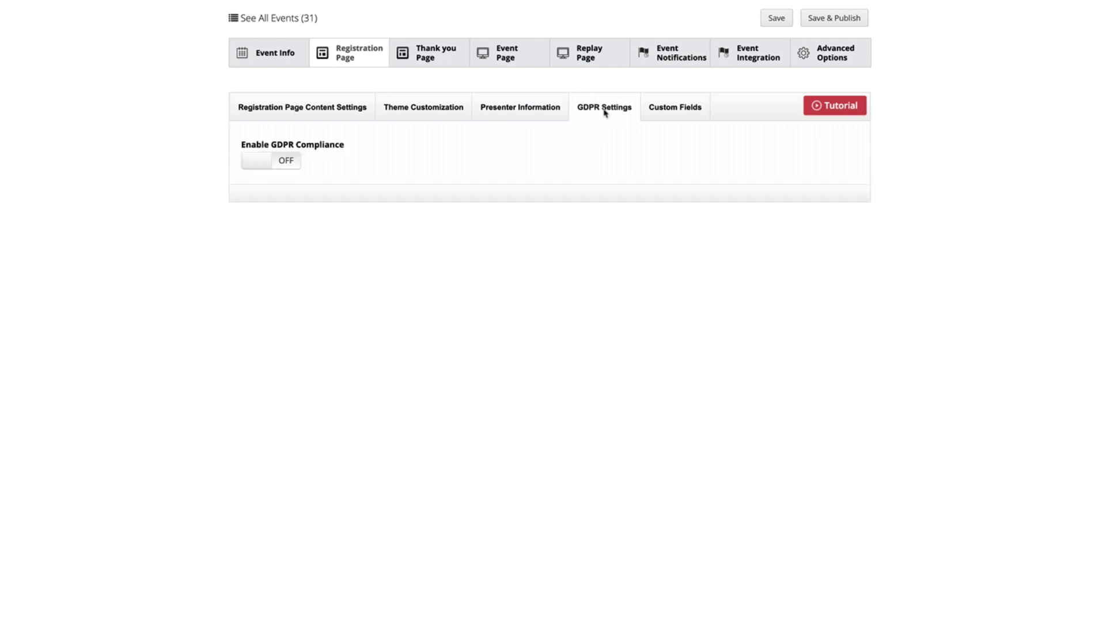
left_click(666, 119)
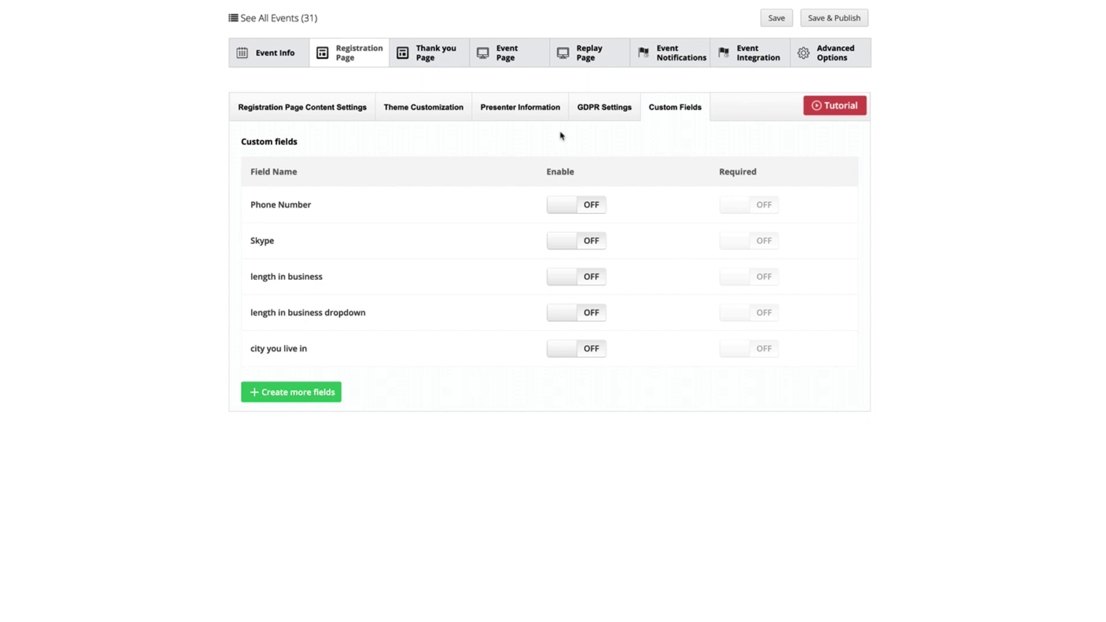
left_click(429, 60)
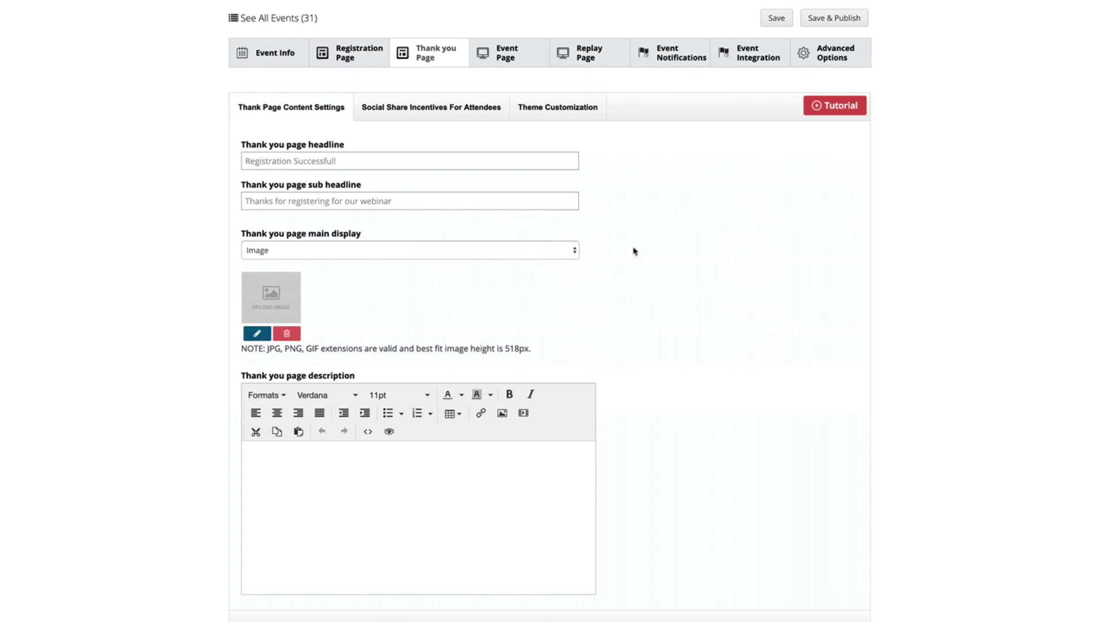
Keep Image as thank-you display, view Theme Customization, then the Social Share Incentives sub-tab
left_click(458, 254)
left_click(344, 486)
left_click(319, 491)
left_click(564, 108)
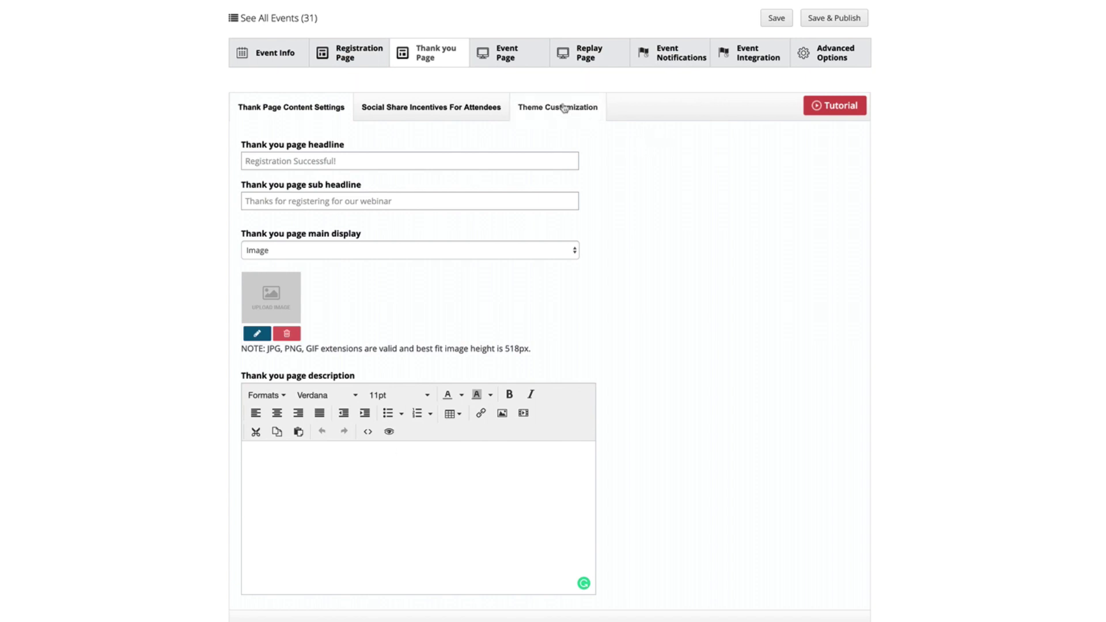
left_click(400, 214)
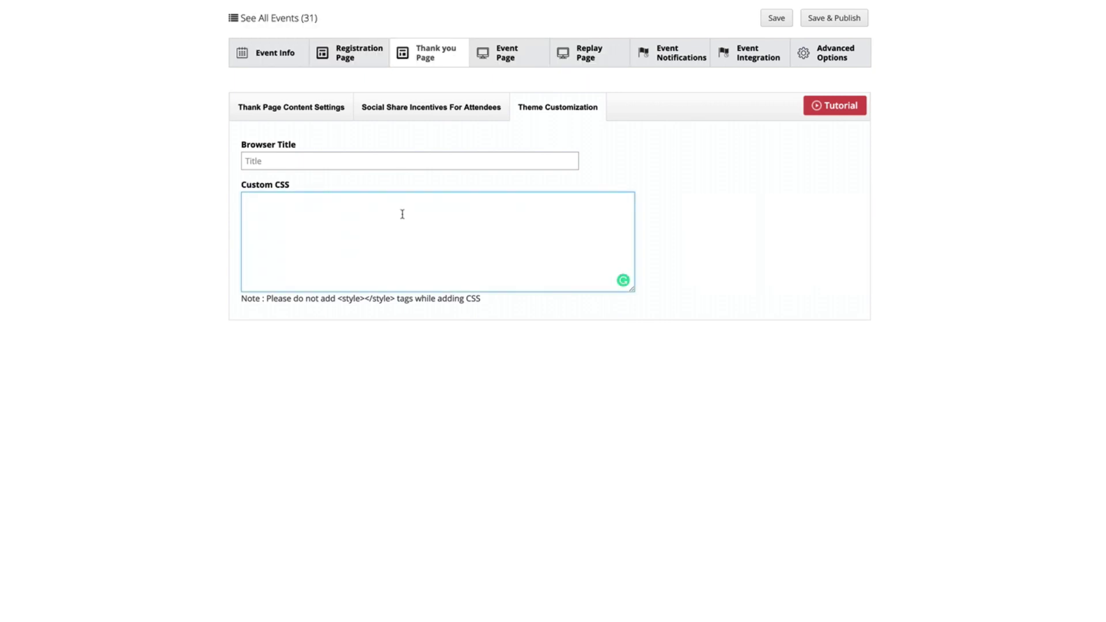
left_click(422, 114)
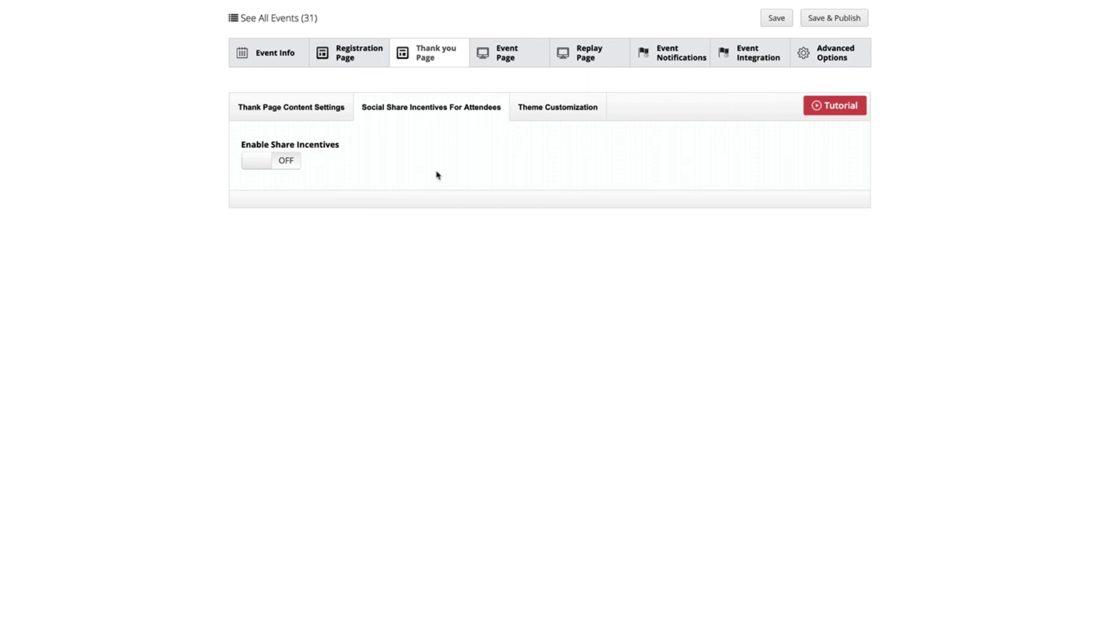
On the Event Page tab, switch the Event Page Description on
left_click(508, 59)
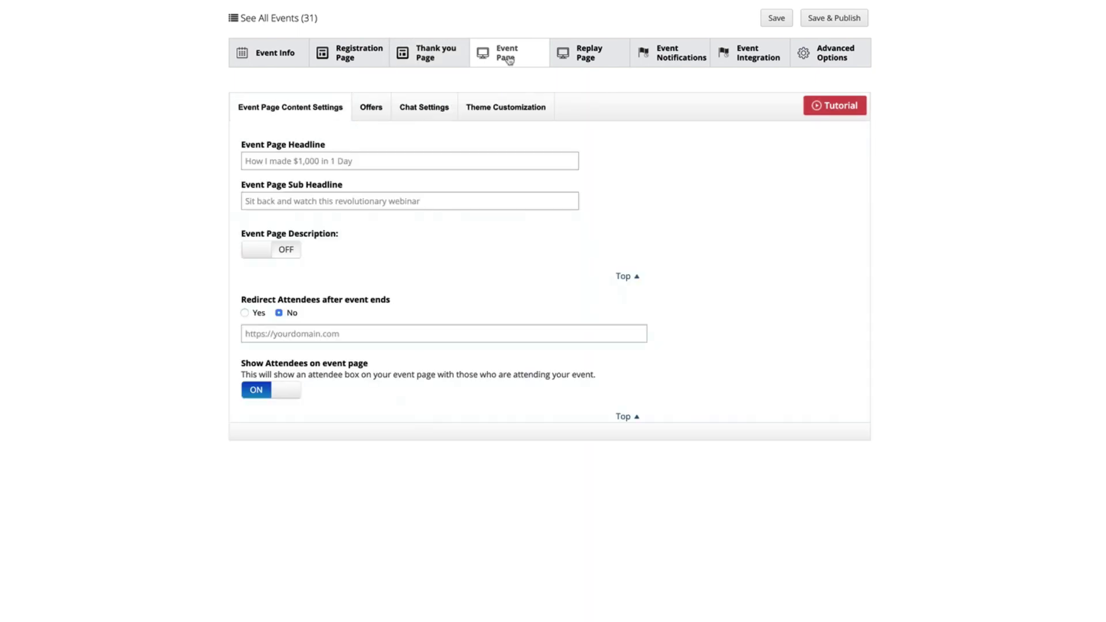
left_click(337, 158)
left_click(325, 201)
key("Tab")
key("space")
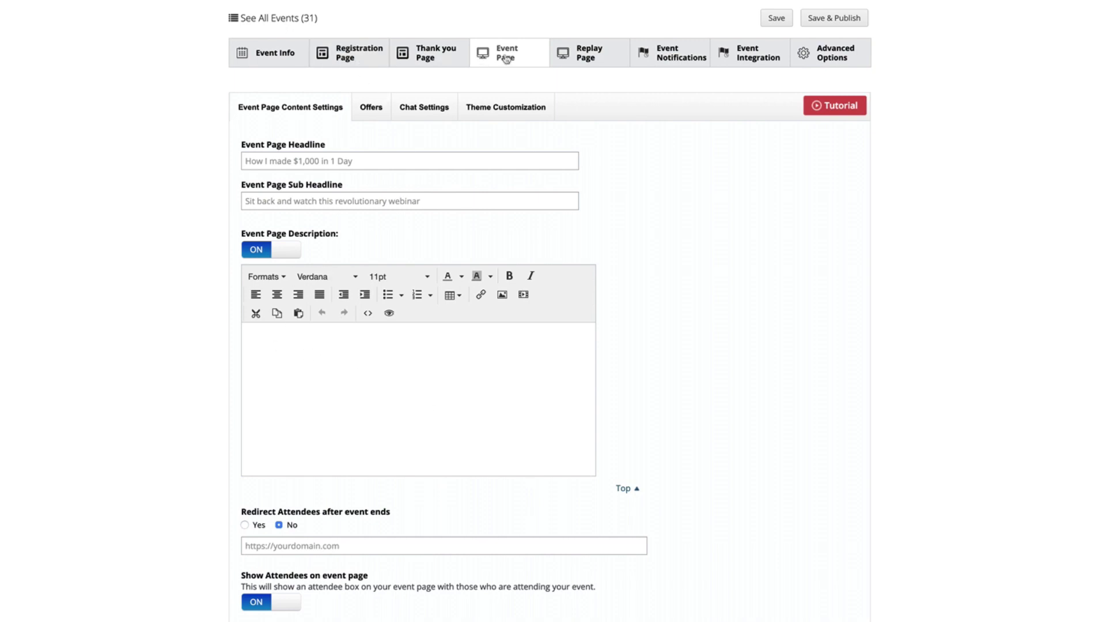
left_click(359, 372)
Enable Offers so Offer #1 appears, view Theme Customization, and move to the Replay Page tab
left_click(370, 113)
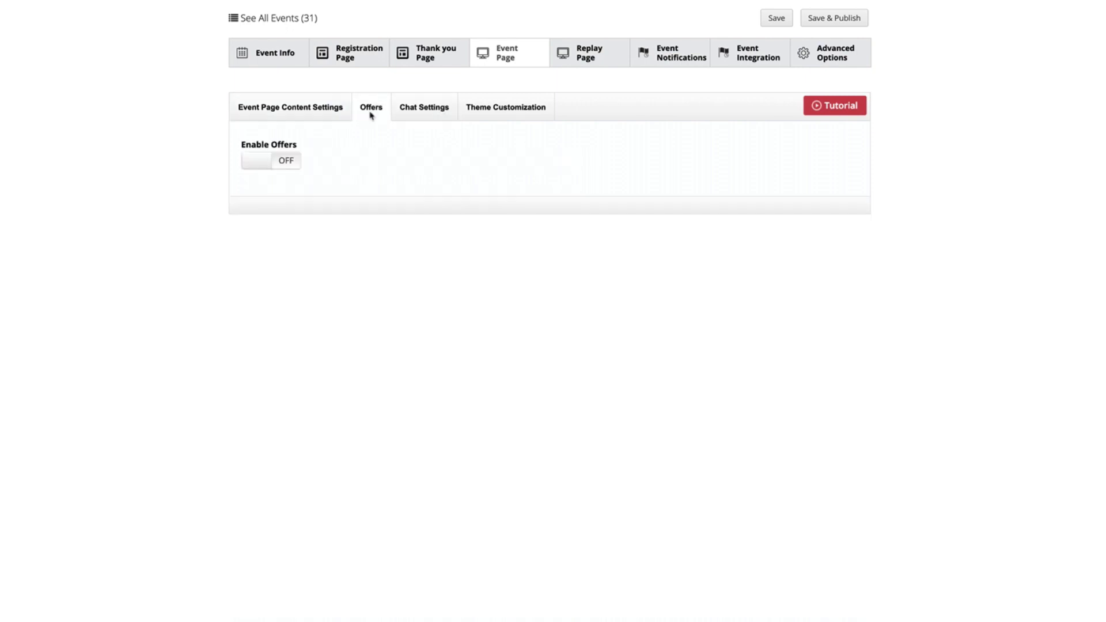
left_click(273, 162)
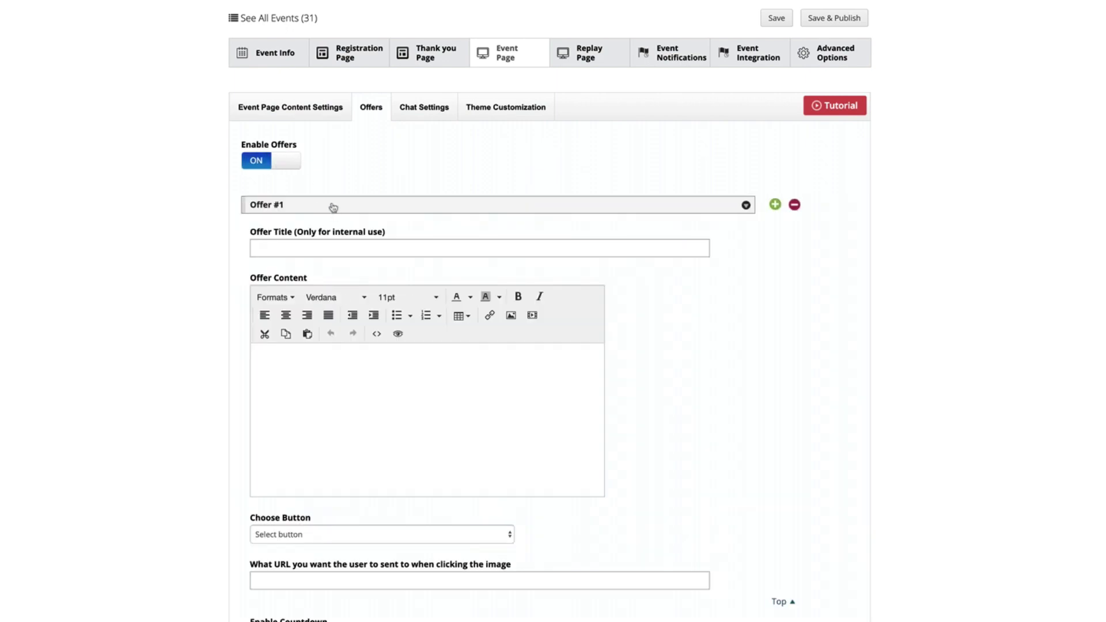
left_click(346, 534)
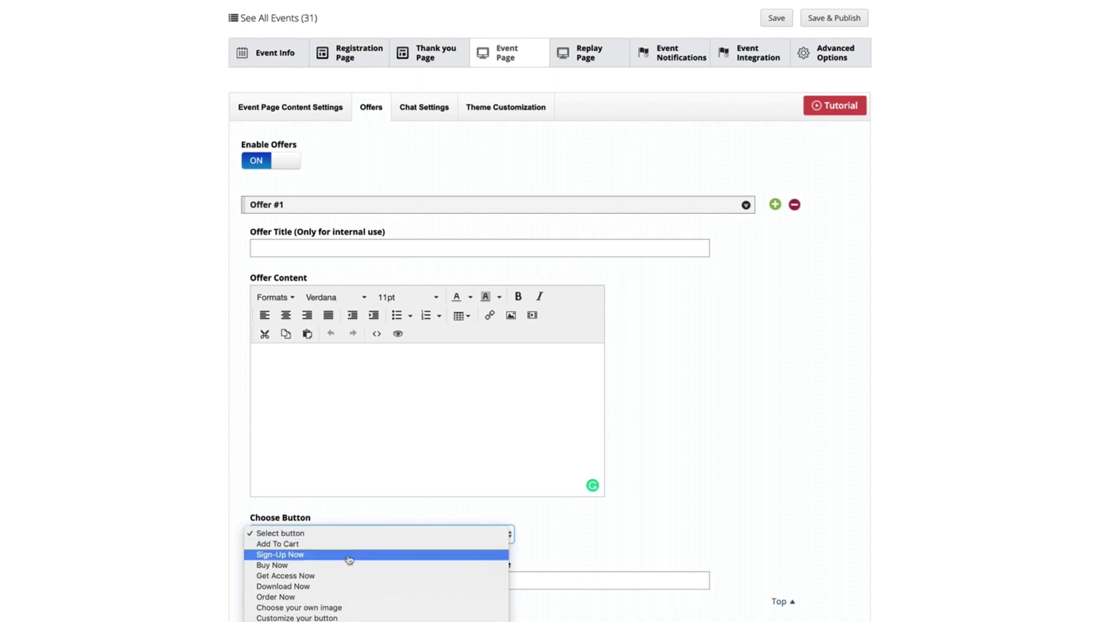
left_click(660, 517)
left_click(397, 584)
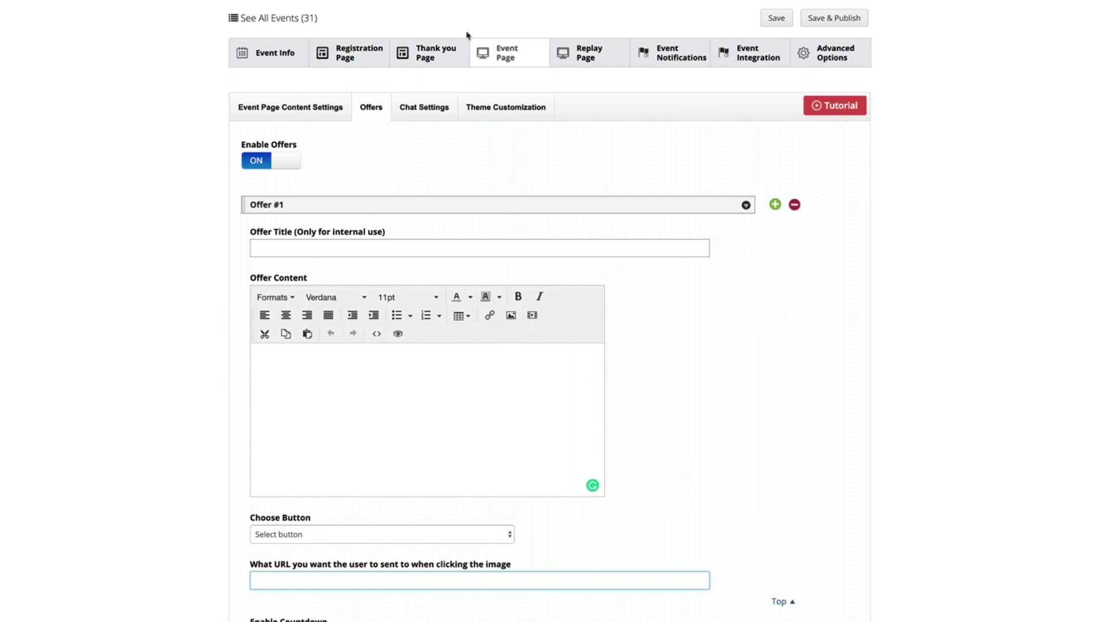
left_click(437, 110)
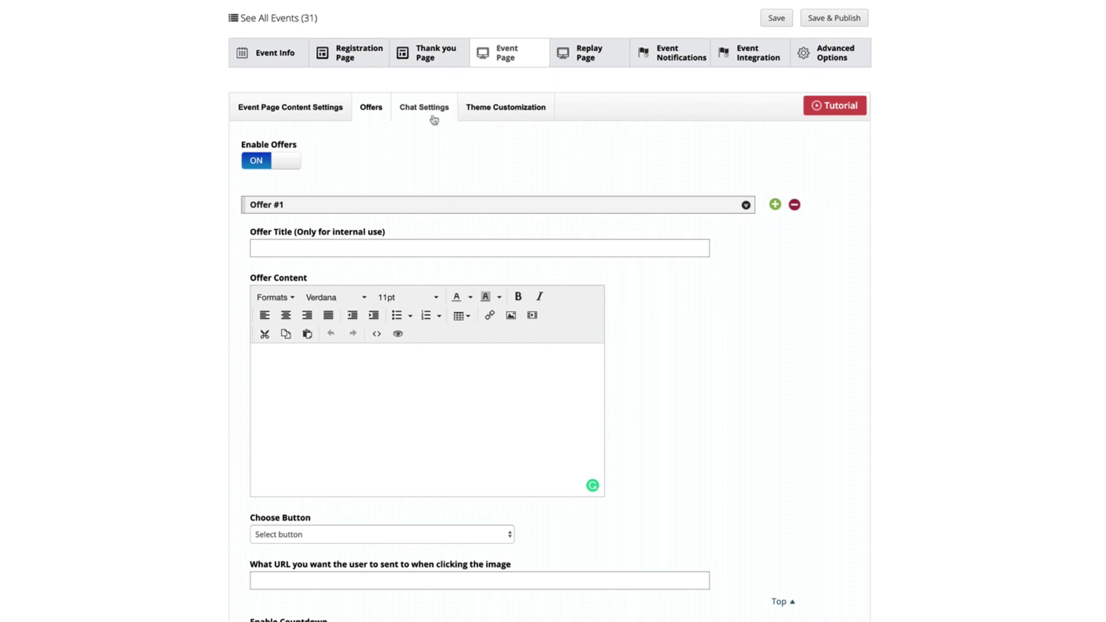
left_click(509, 115)
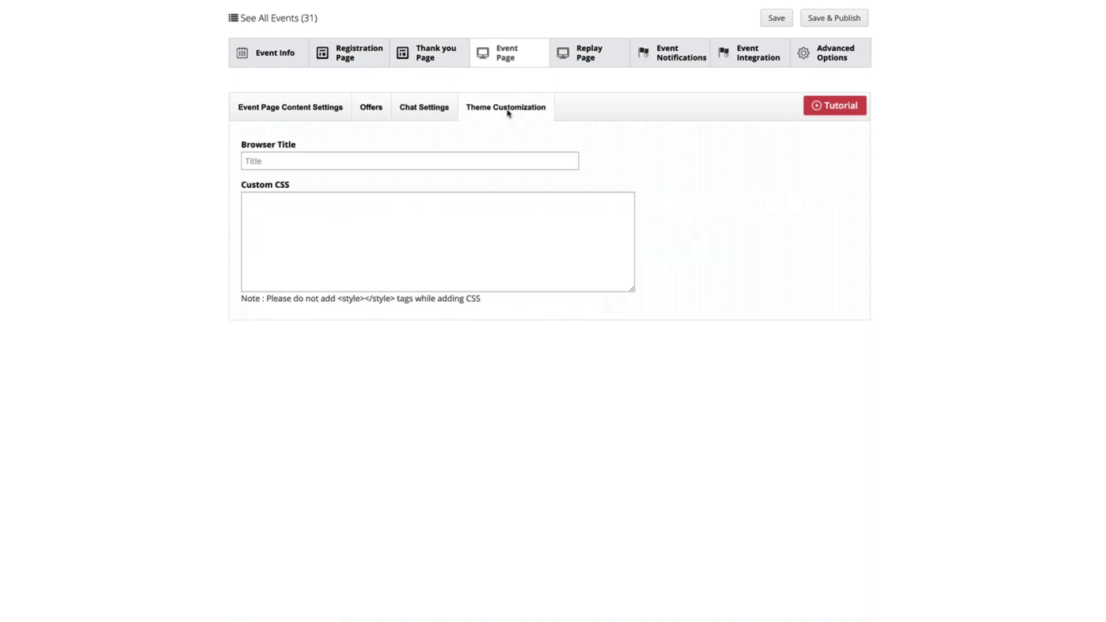
left_click(593, 63)
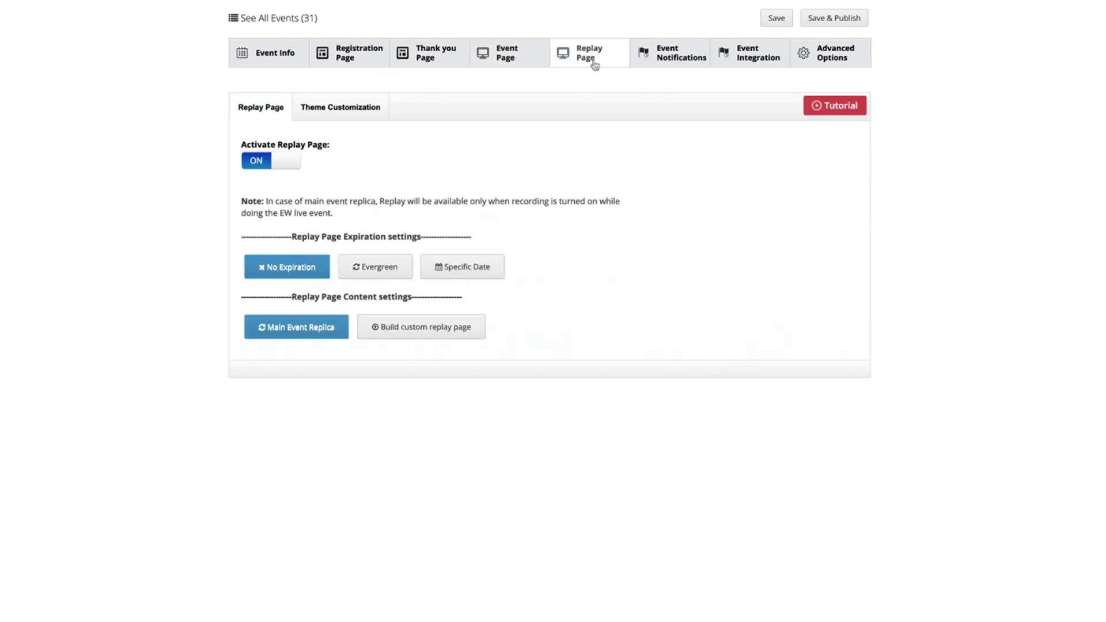
View After Event notifications, then list autoresponder services under Event Integration
left_click(662, 62)
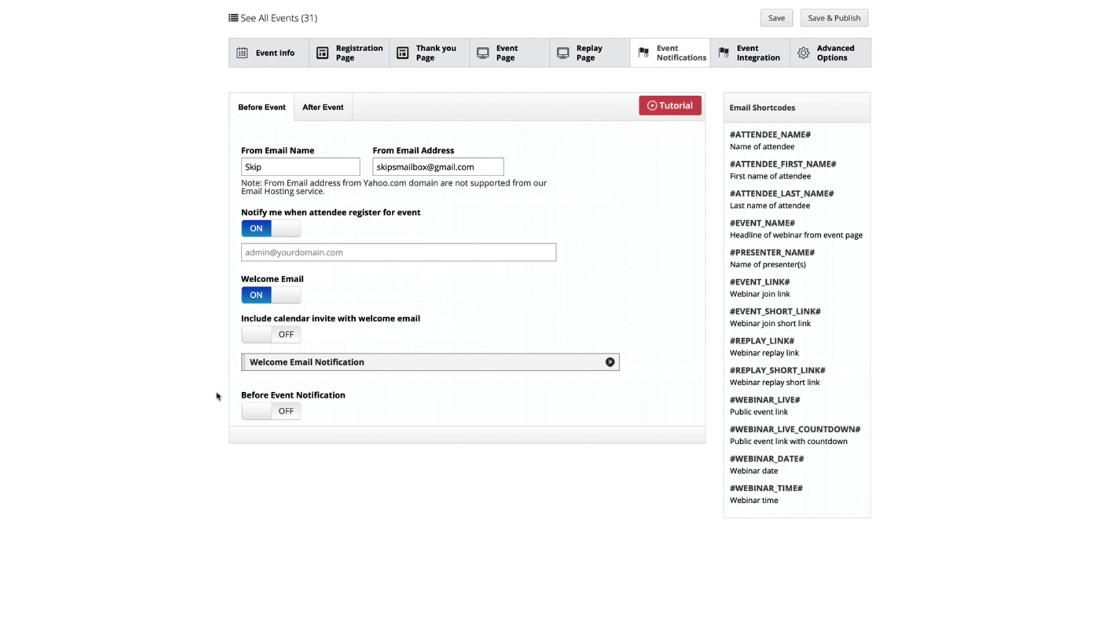
left_click(330, 114)
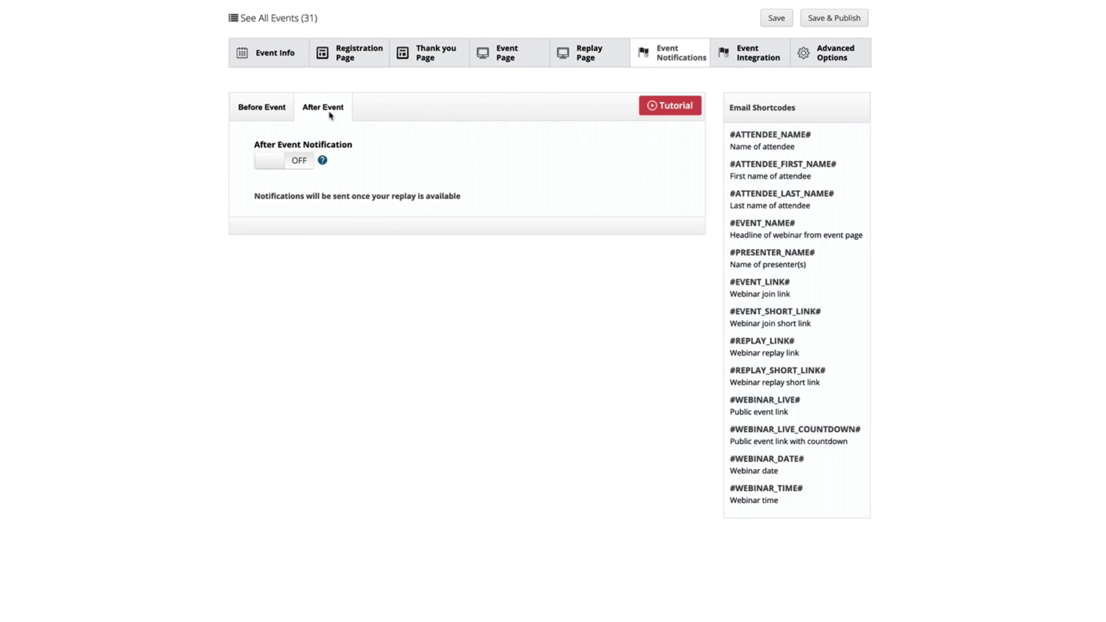
left_click(748, 53)
left_click(296, 165)
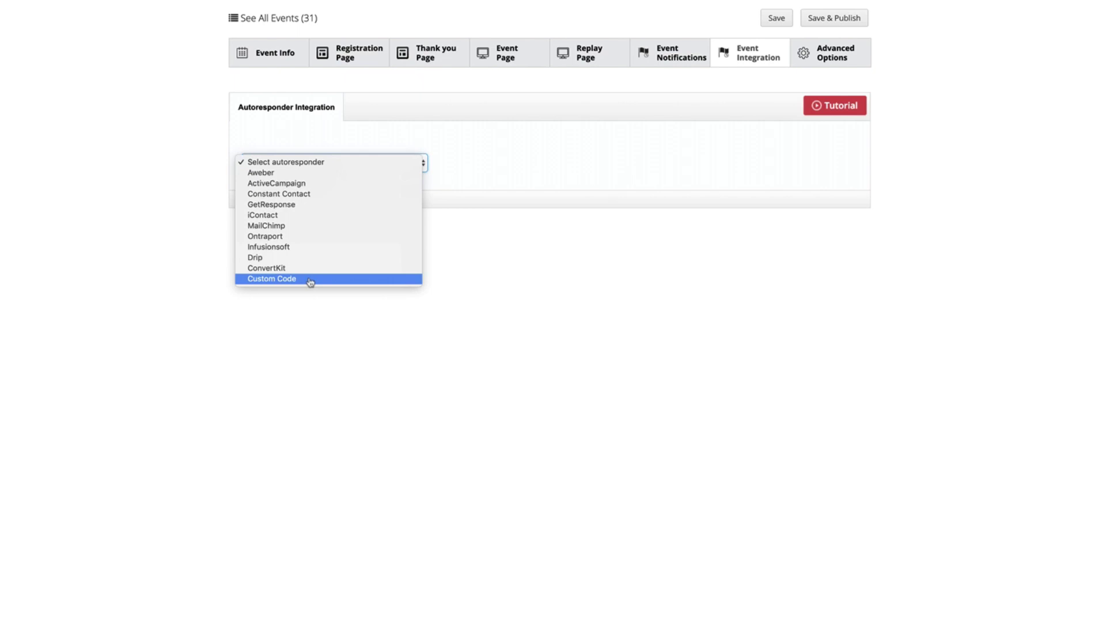
Dismiss the autoresponder list unselected and reveal the account menu's Zapier API Keys option
key("Escape")
mouse_move(952, 60)
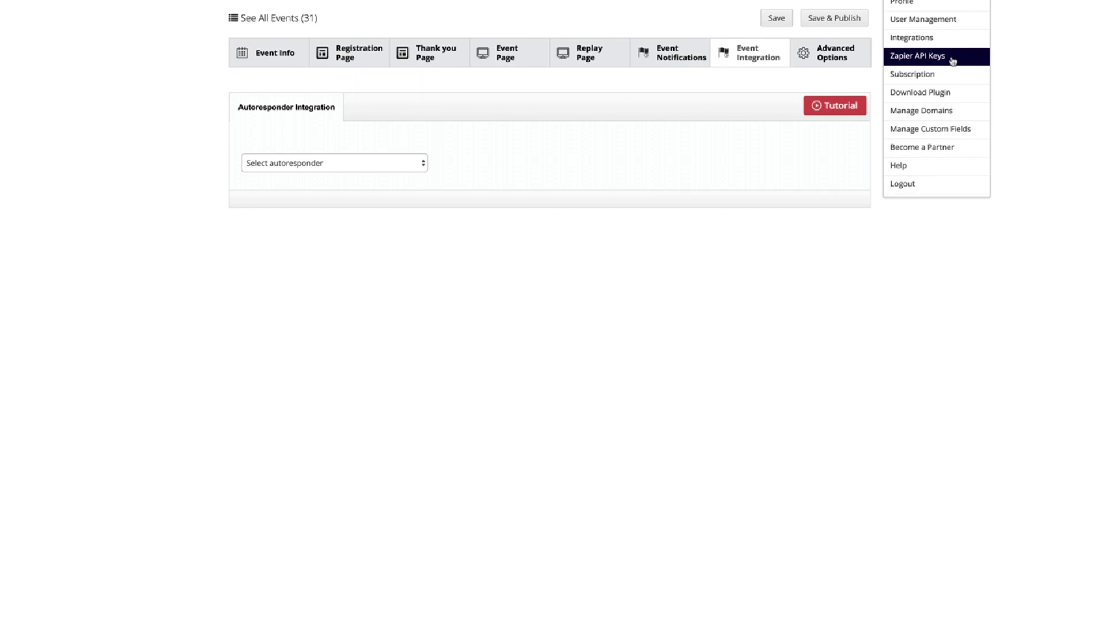
Step through Advanced Options: Third Party Scripts, SEO Settings, Rename Page URLs, Social Meta Tags
left_click(856, 56)
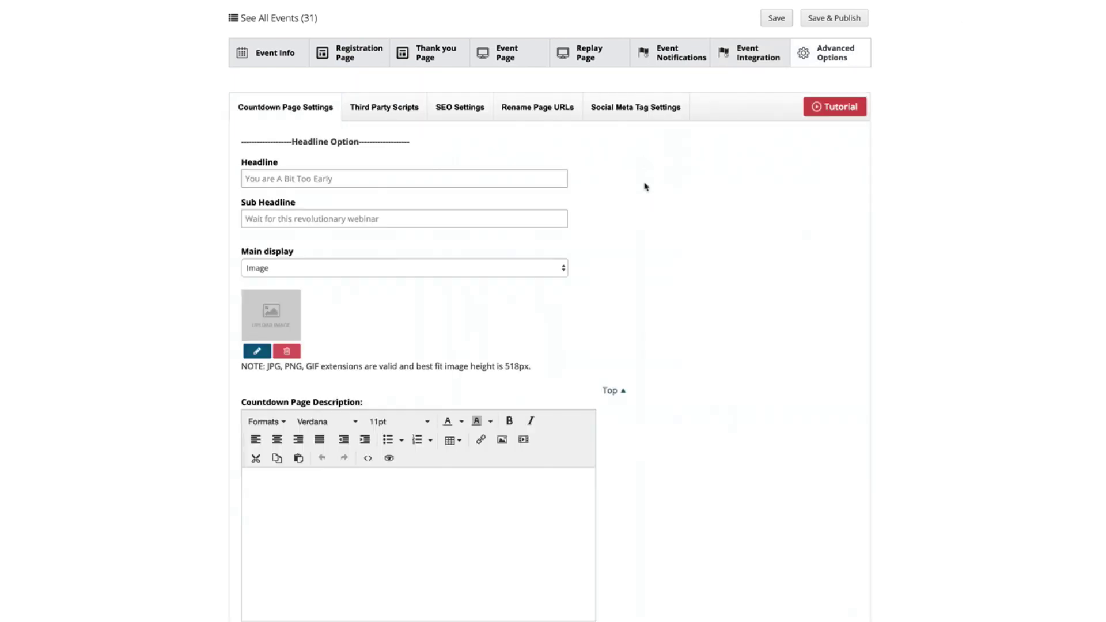
left_click(364, 114)
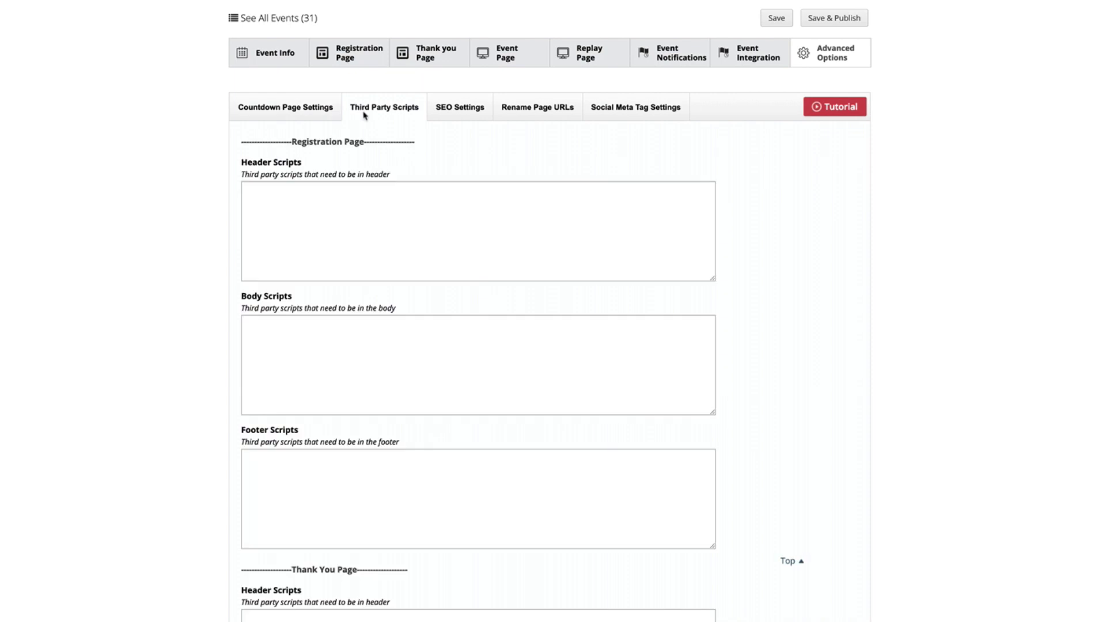
left_click(461, 111)
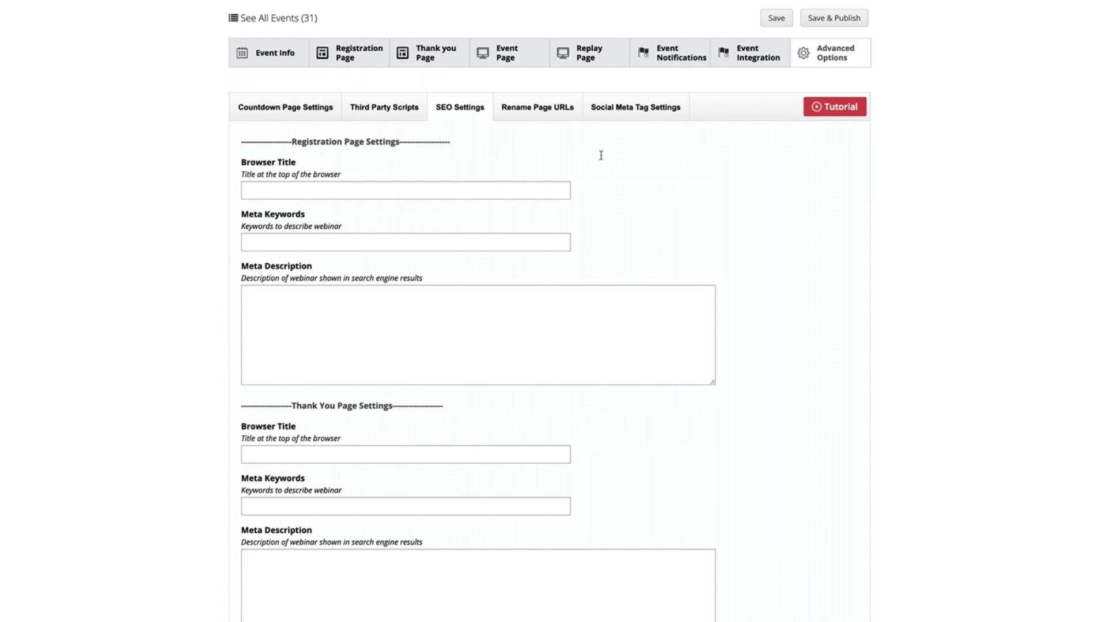
left_click(526, 112)
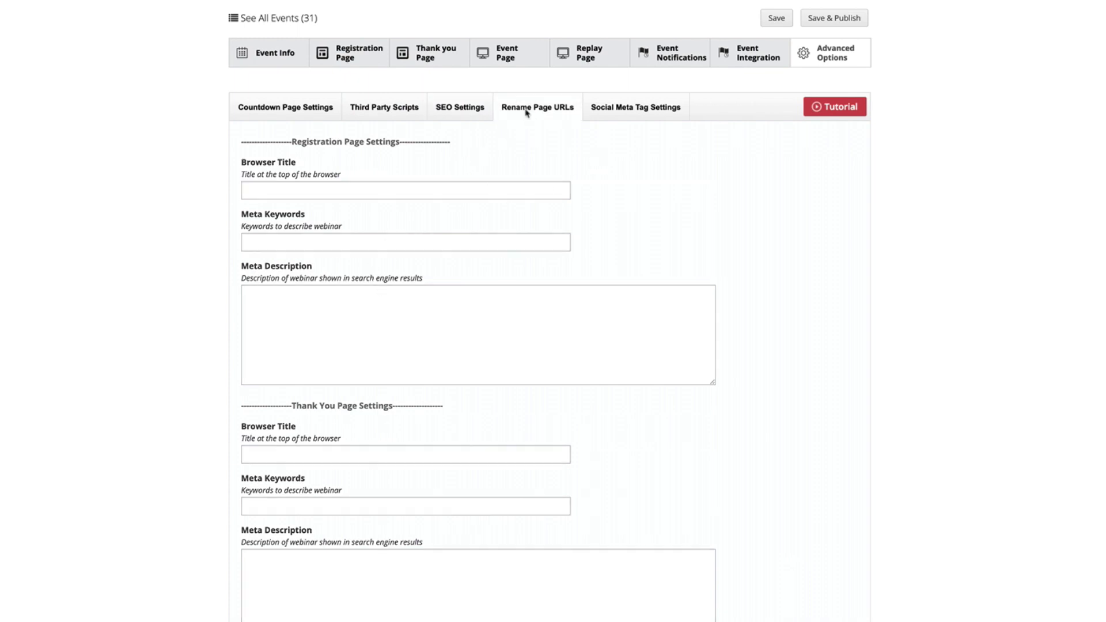
left_click(627, 111)
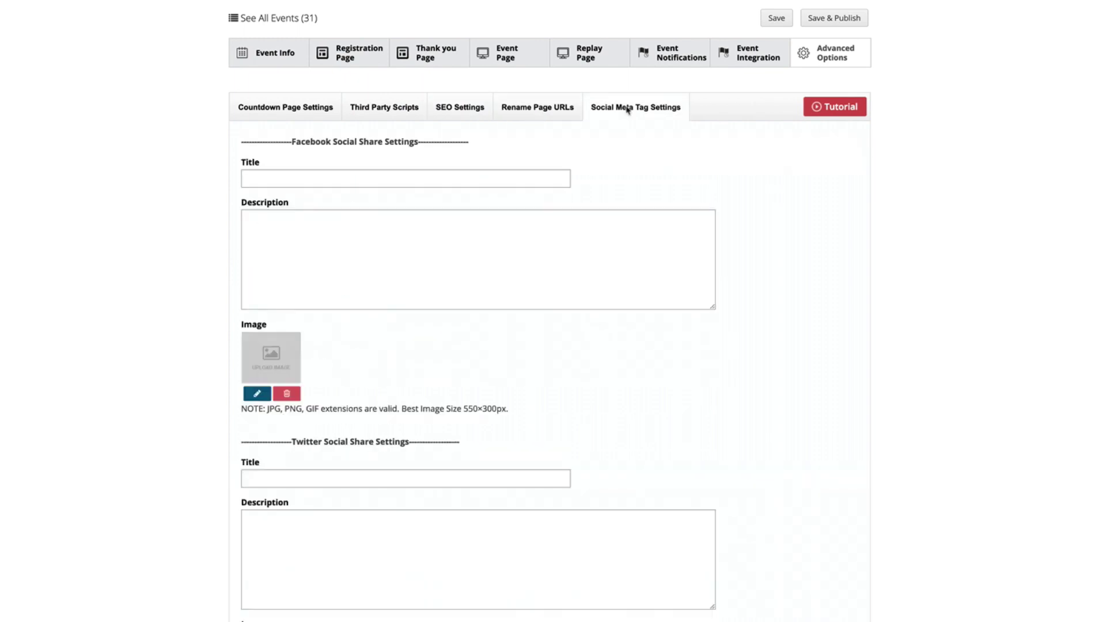